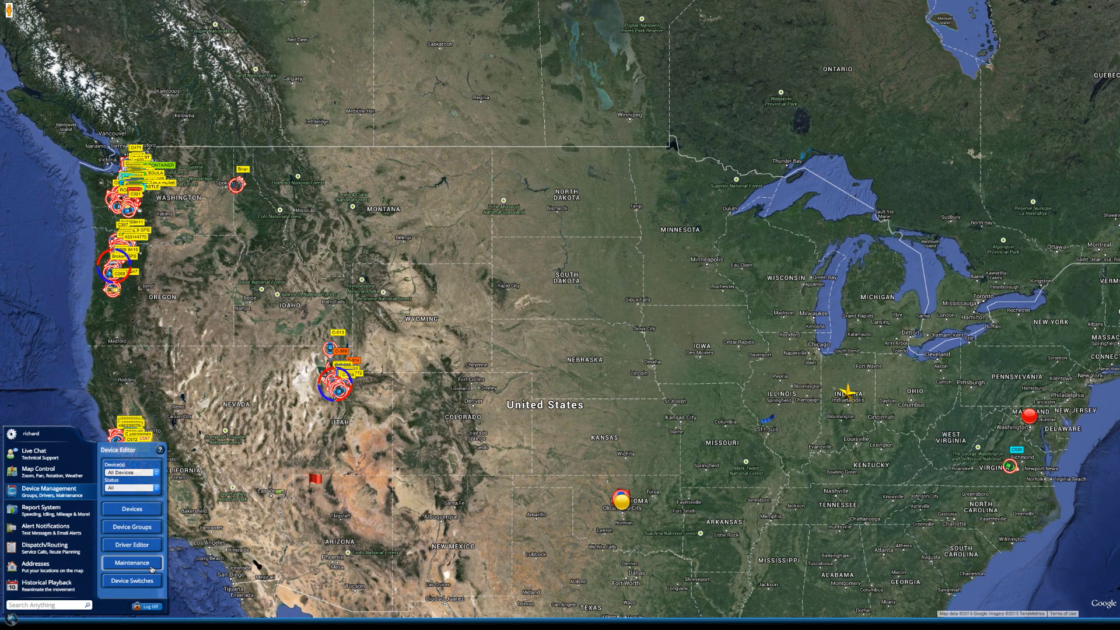
Step: Open the device maintenance list and try a search for c599, clearing the search again
left_click(150, 568)
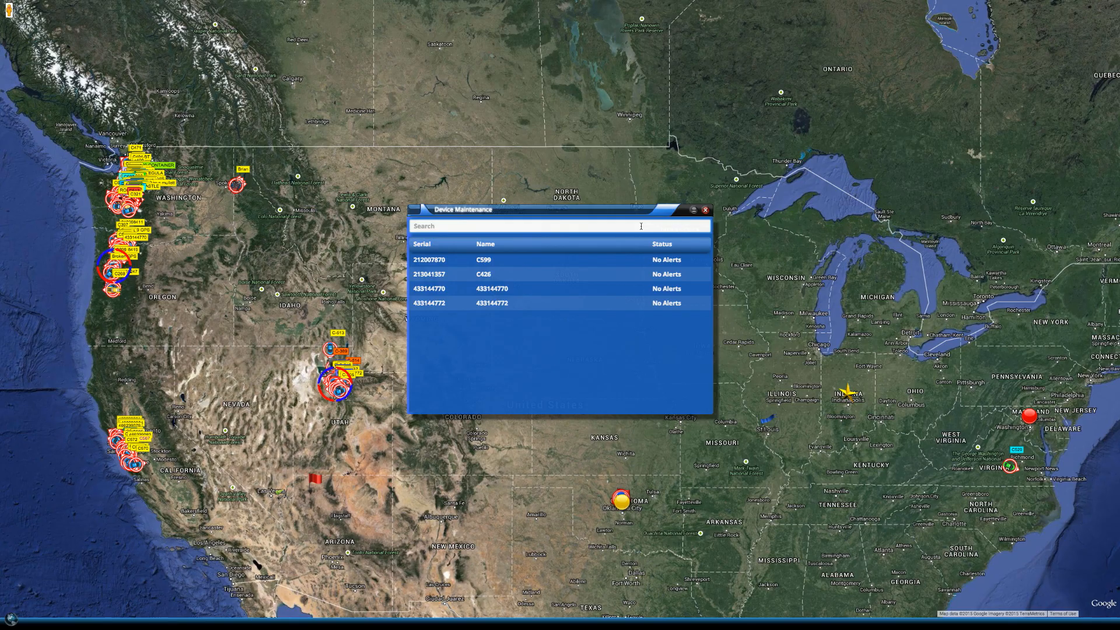
type("c599")
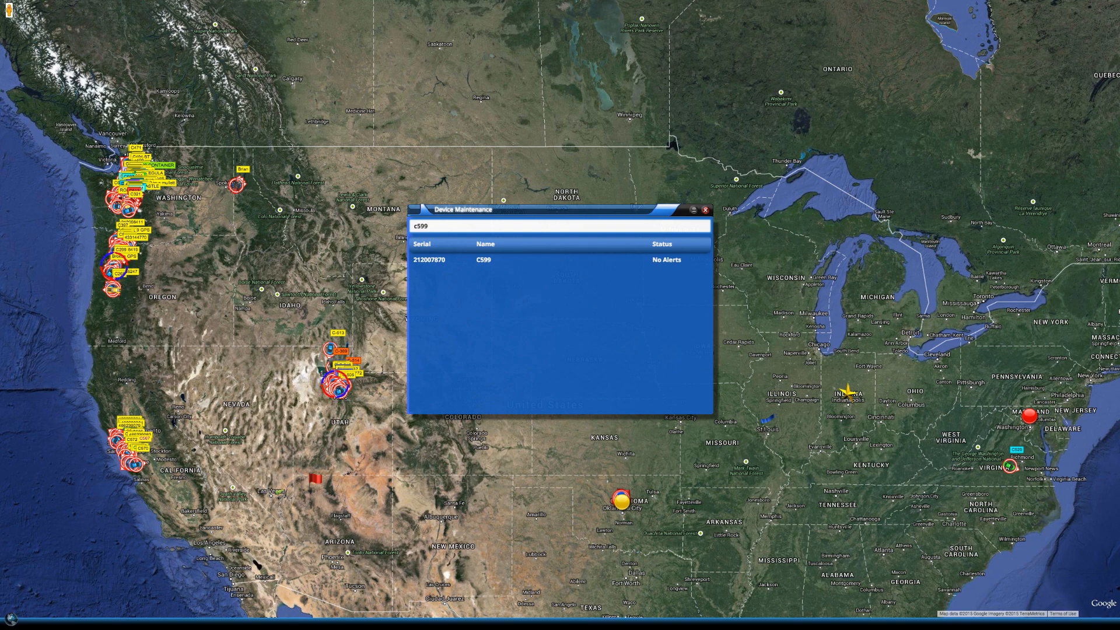
key("BackSpace")
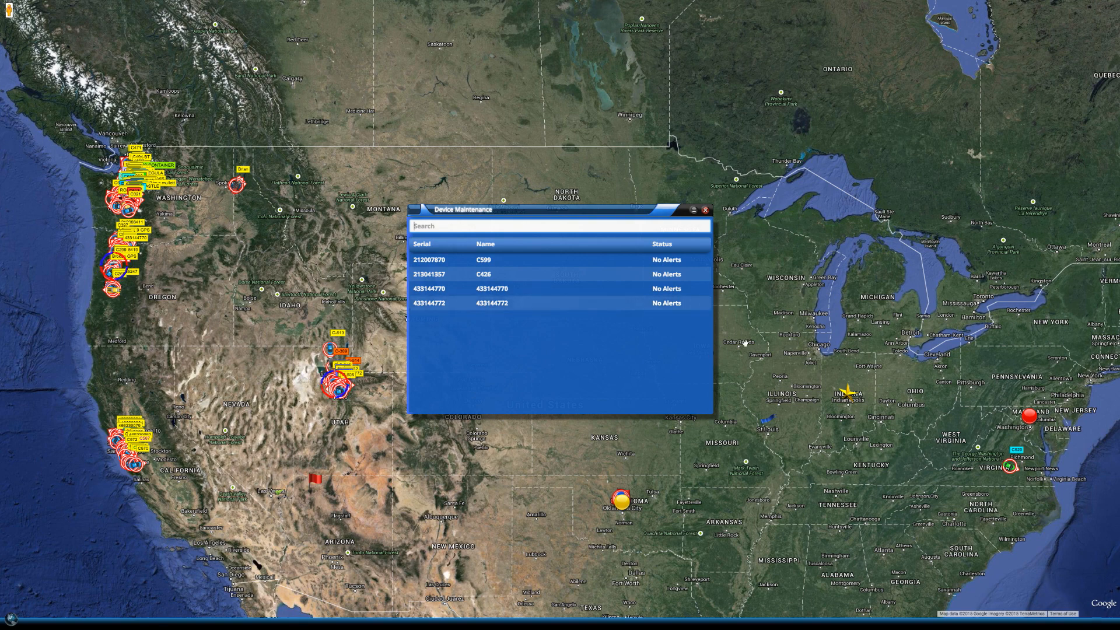
Step: Open the maintenance details of device C599, check its initial miles and initial hours, and save the record
double_click(644, 262)
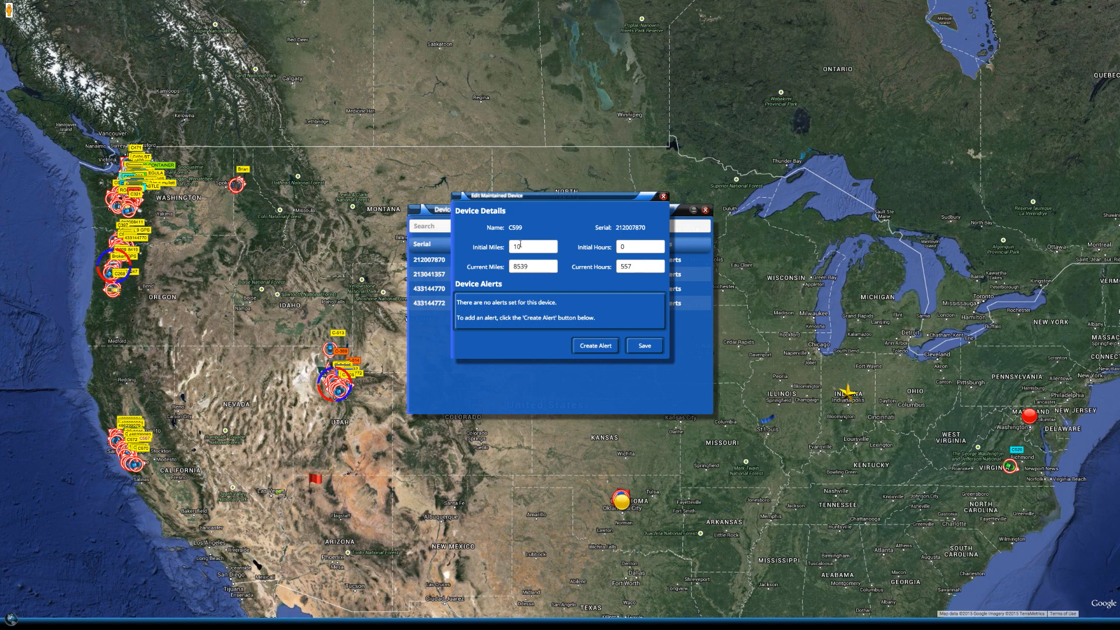
left_click(517, 245)
left_click(632, 247)
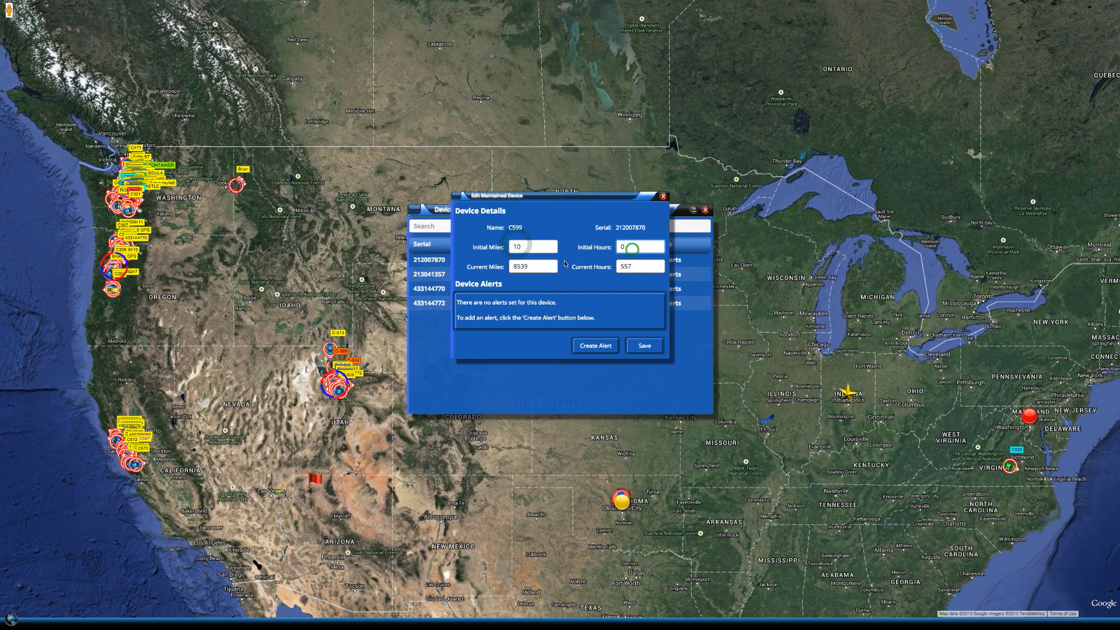
left_click(634, 348)
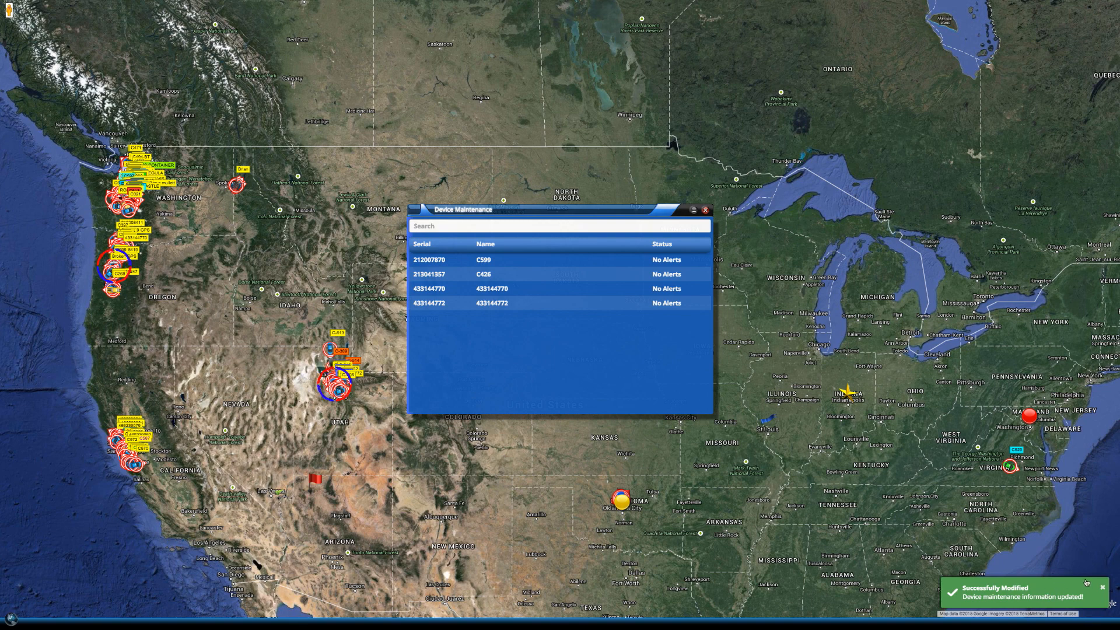
left_click(1102, 588)
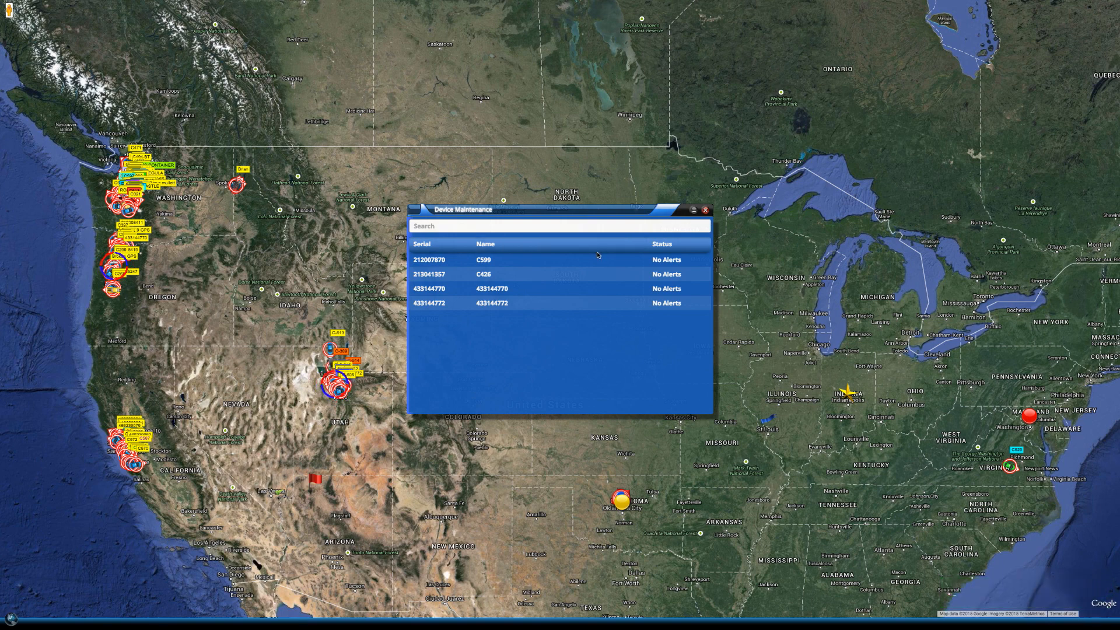
Step: Create a maintenance alert for device C599 and name it Oil Change
double_click(580, 262)
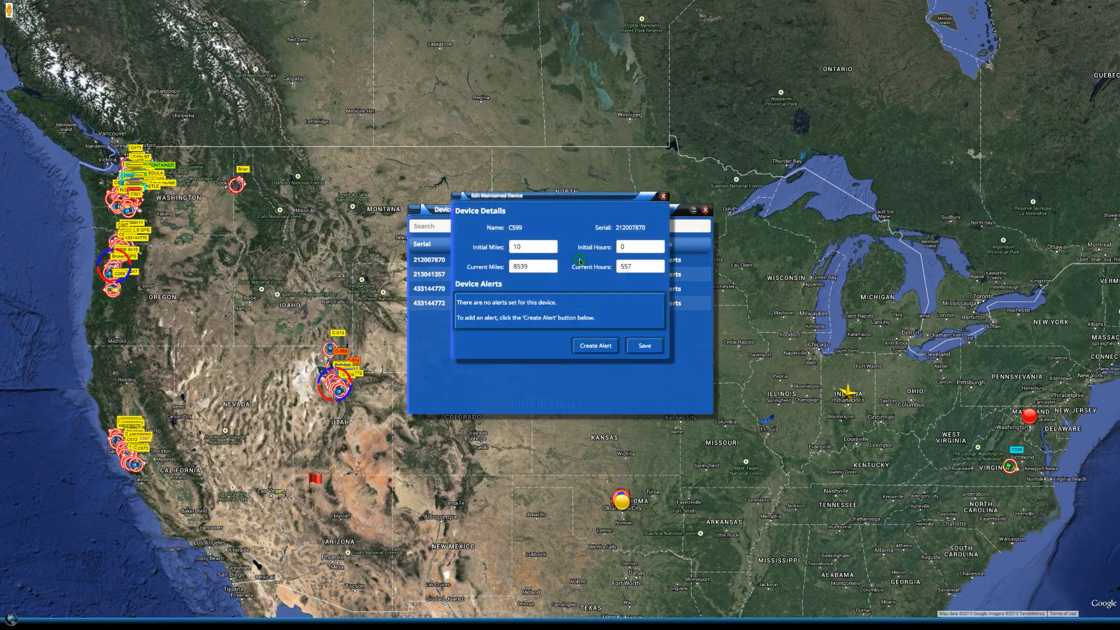
left_click(596, 346)
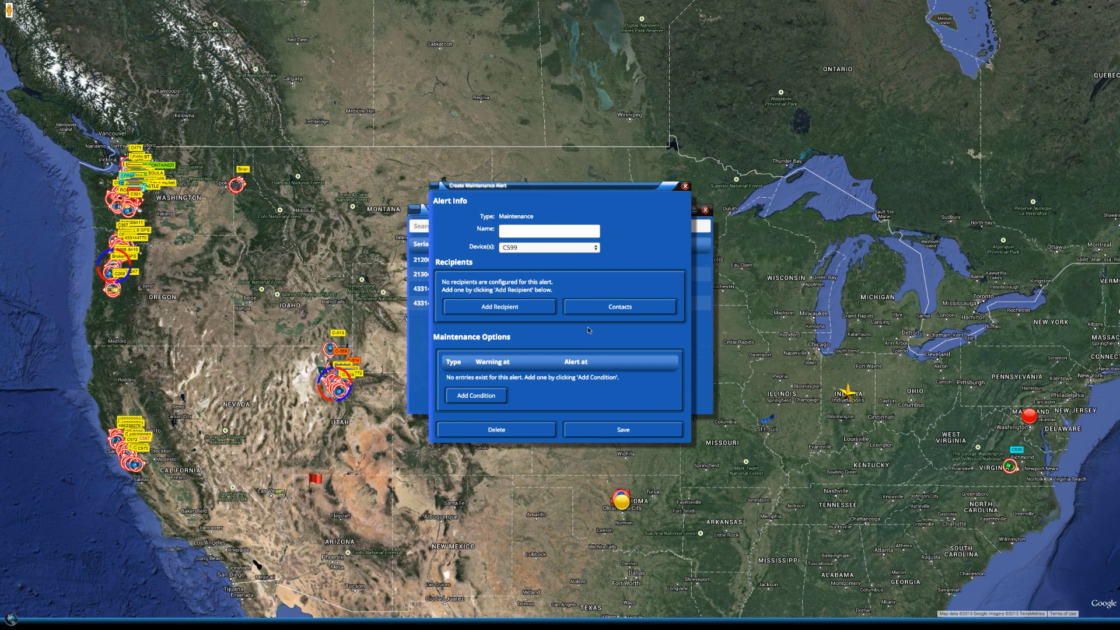
left_click(557, 231)
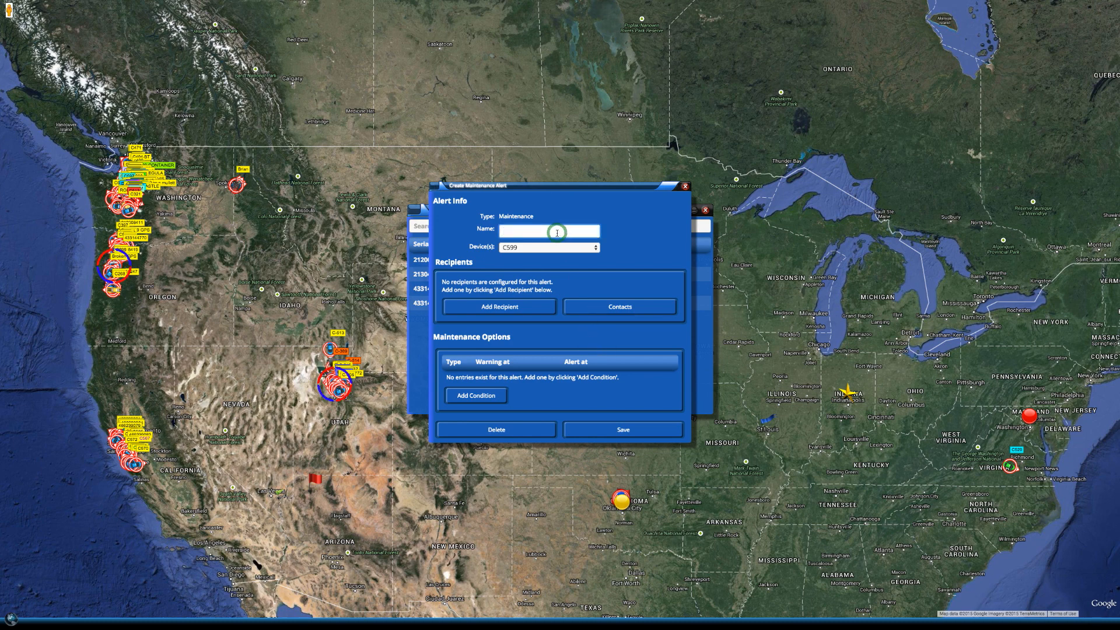
type("Oil Change")
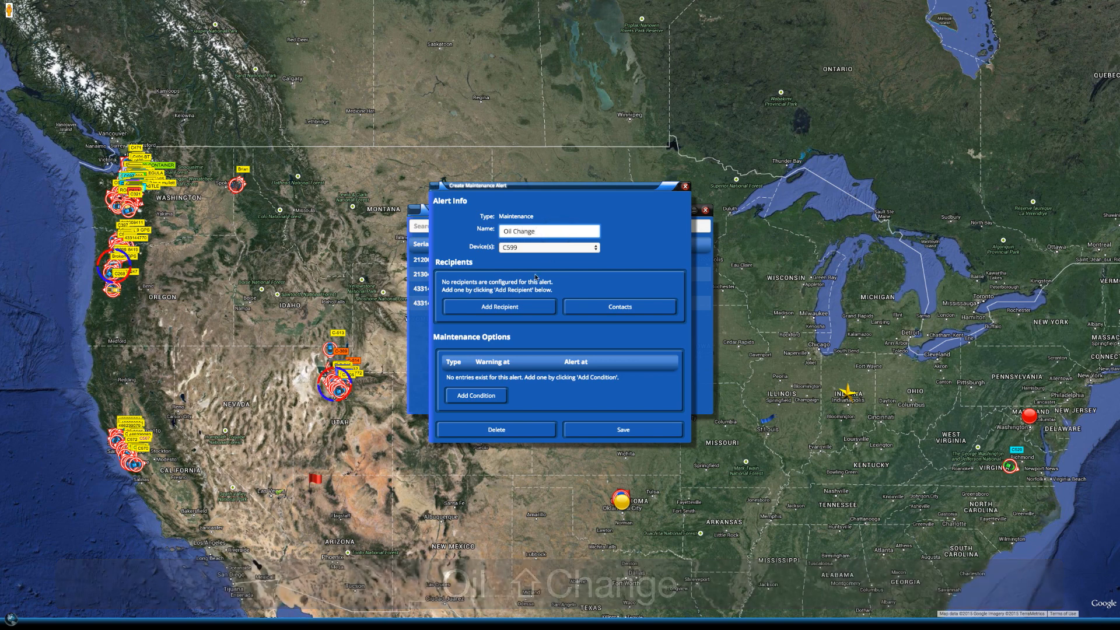
left_click(592, 252)
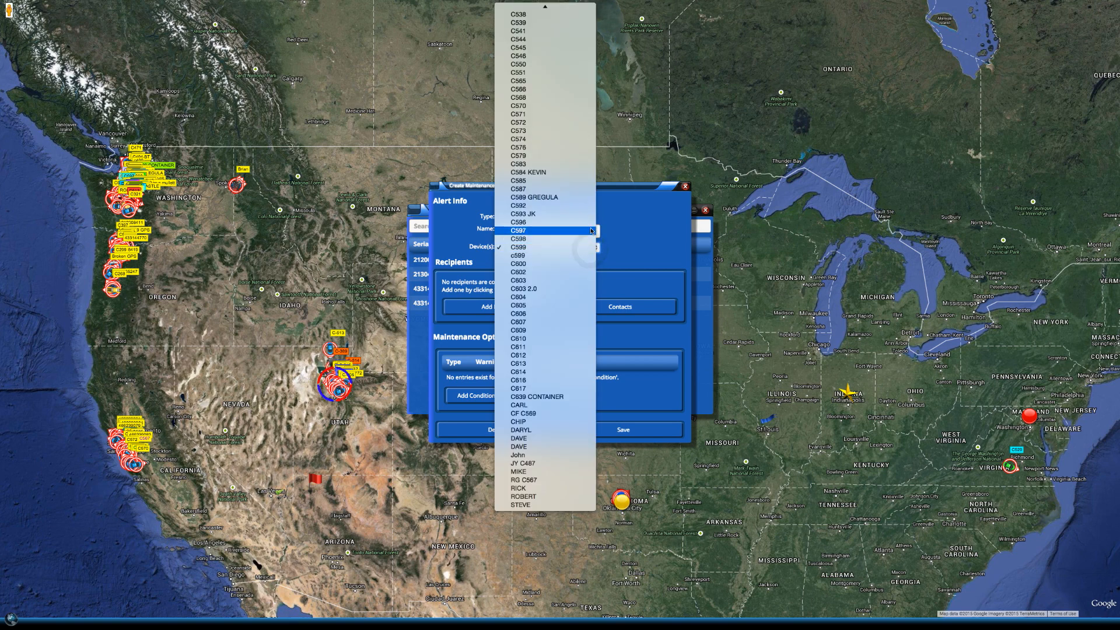
left_click(590, 246)
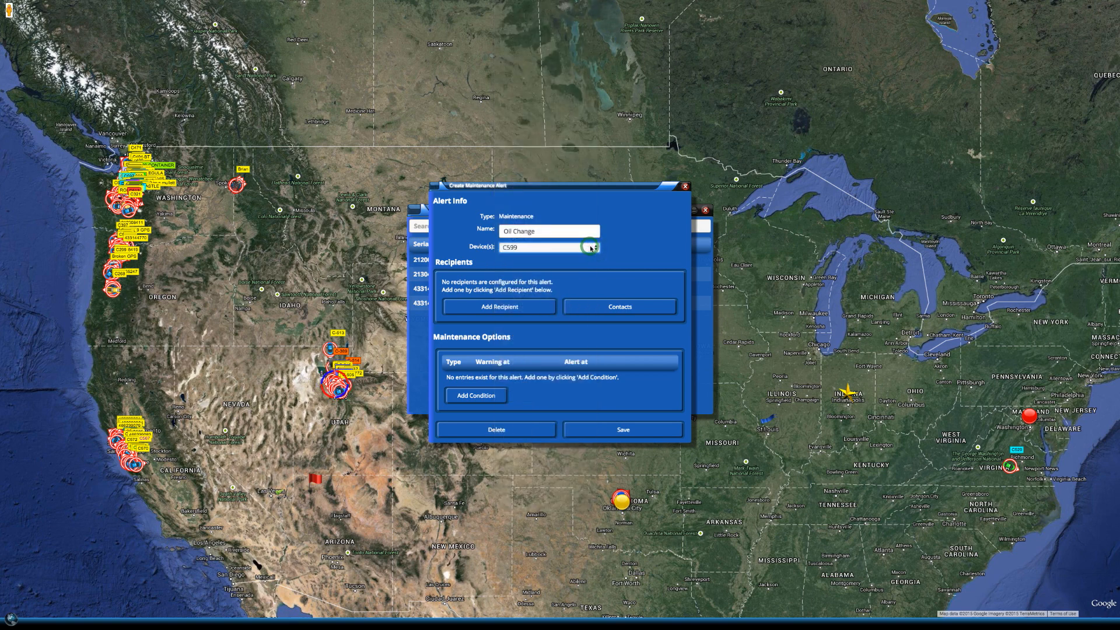
Step: Add a recipient to the Oil Change alert and choose the available contact
left_click(531, 309)
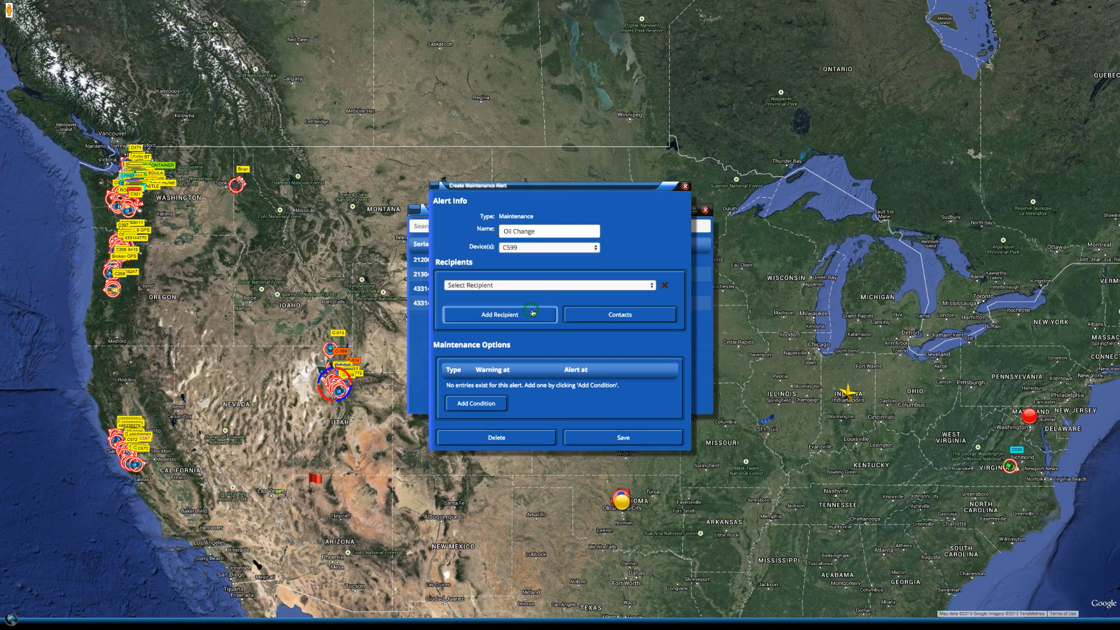
left_click(647, 286)
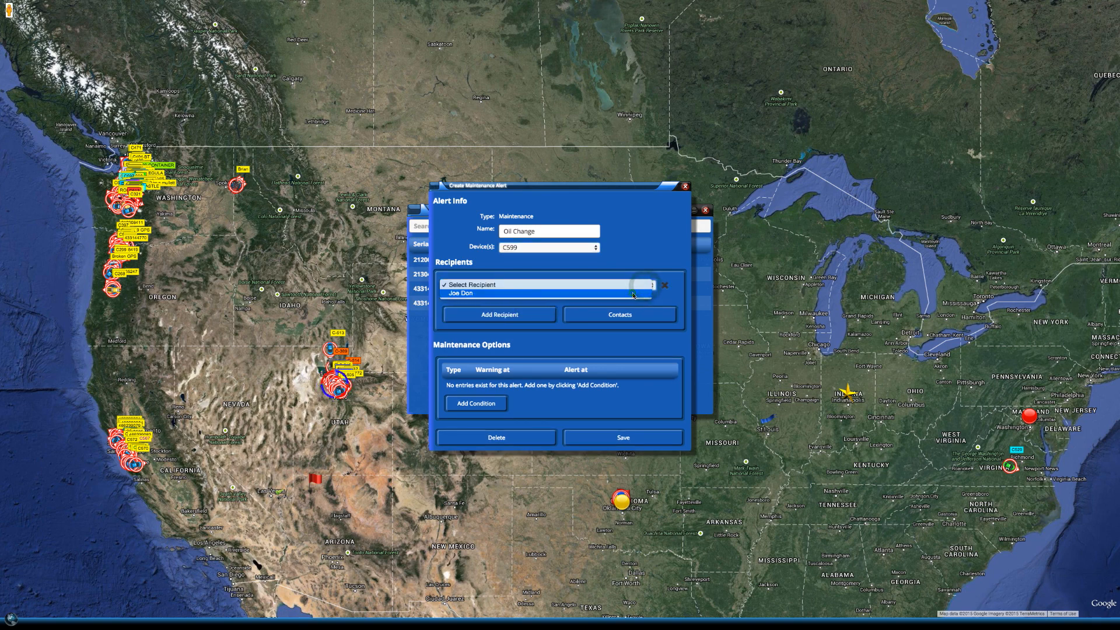
left_click(634, 294)
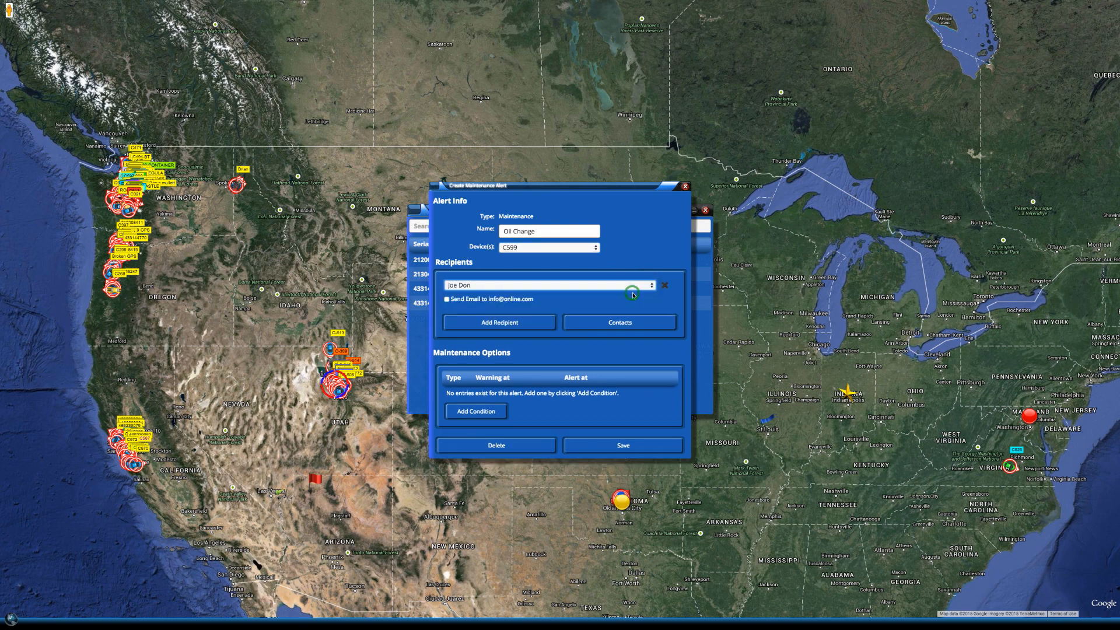
Step: Try adding a second recipient entry with the same contact to the alert, and remove that entry
left_click(525, 325)
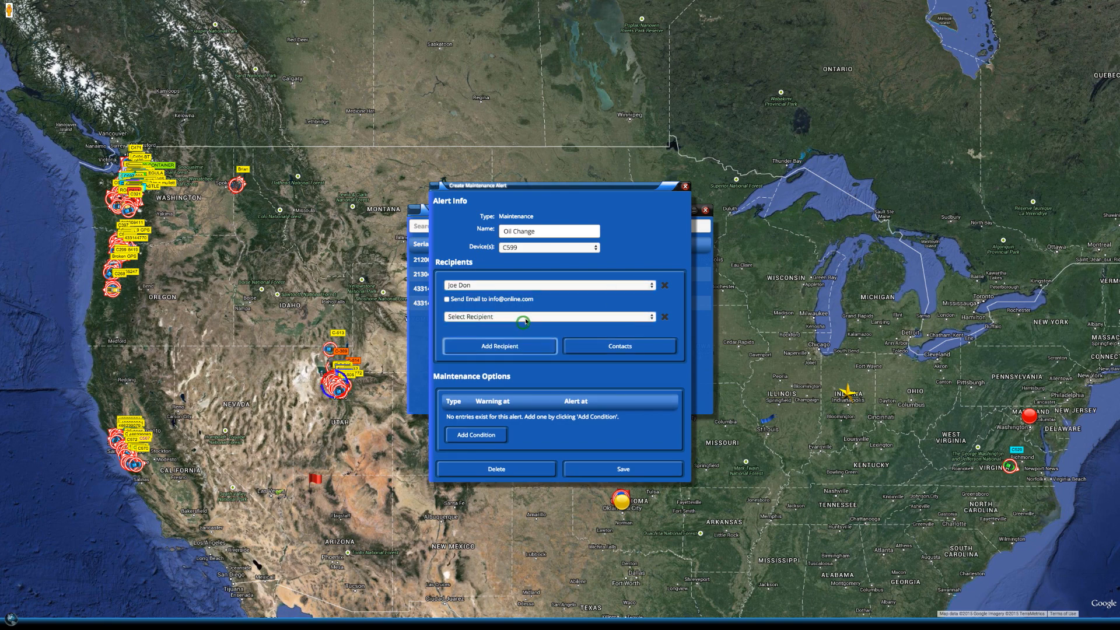
left_click(571, 318)
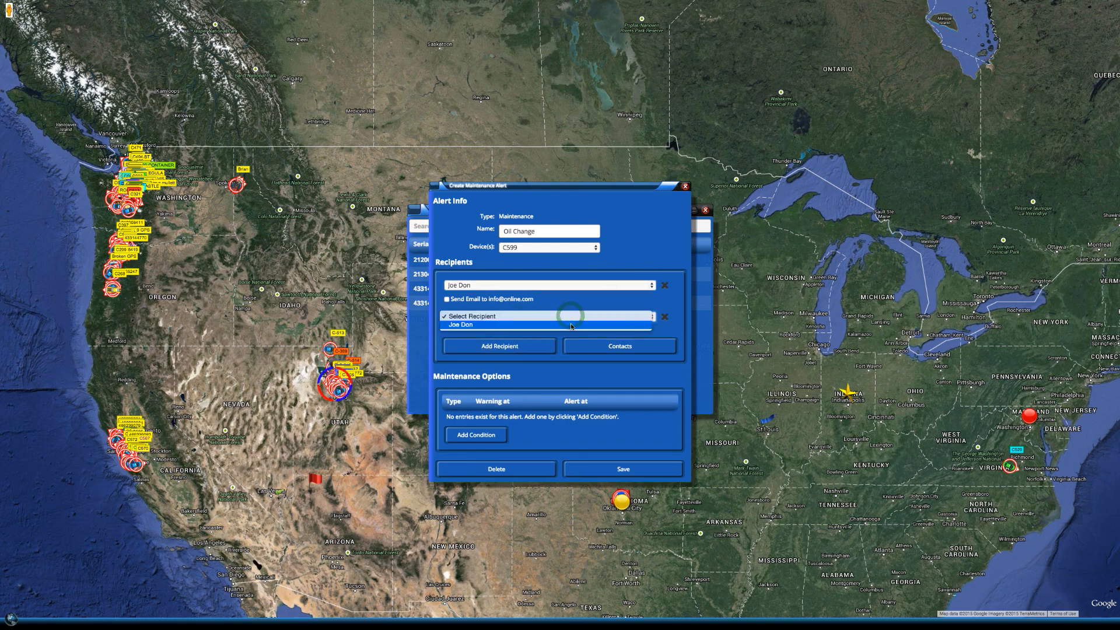
left_click(571, 325)
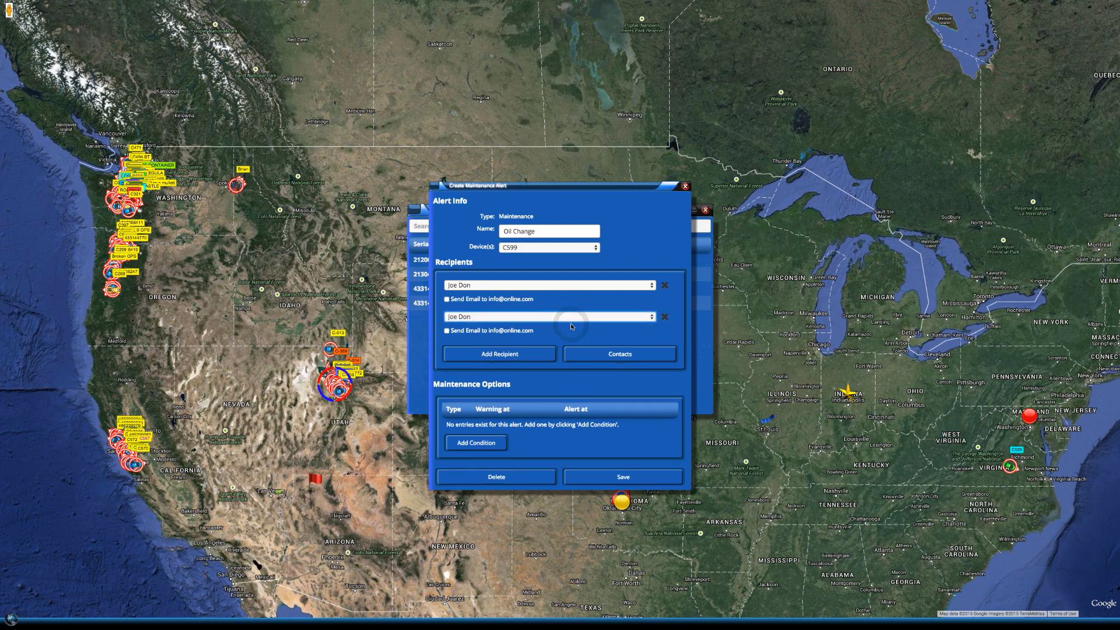
left_click(665, 318)
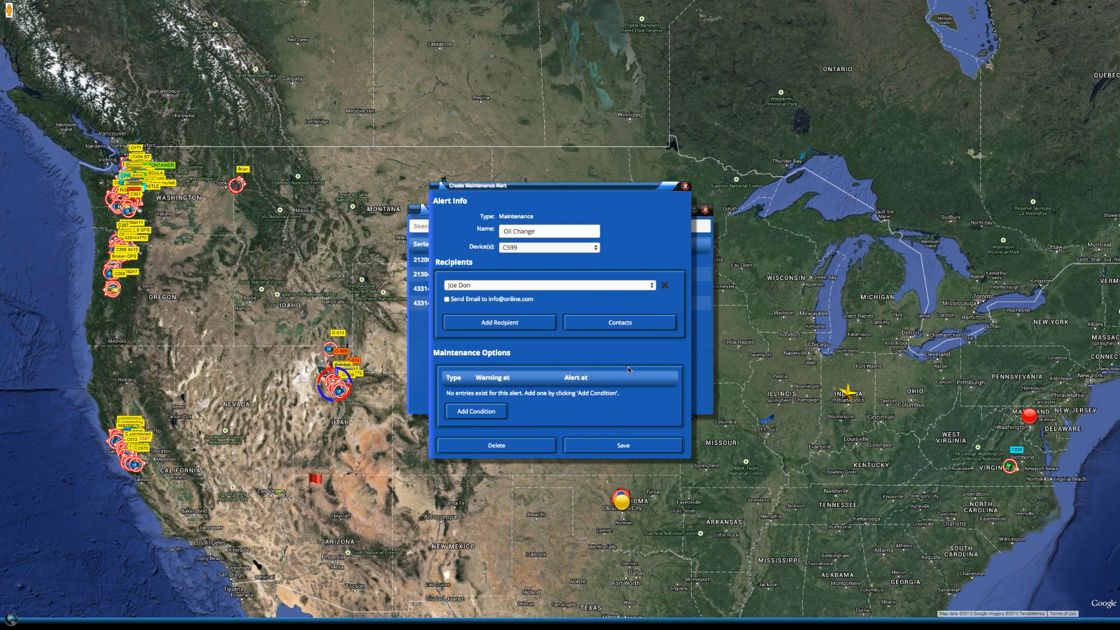
Step: Start a maintenance condition that notifies once, with its warning set at 3000 miles
left_click(494, 411)
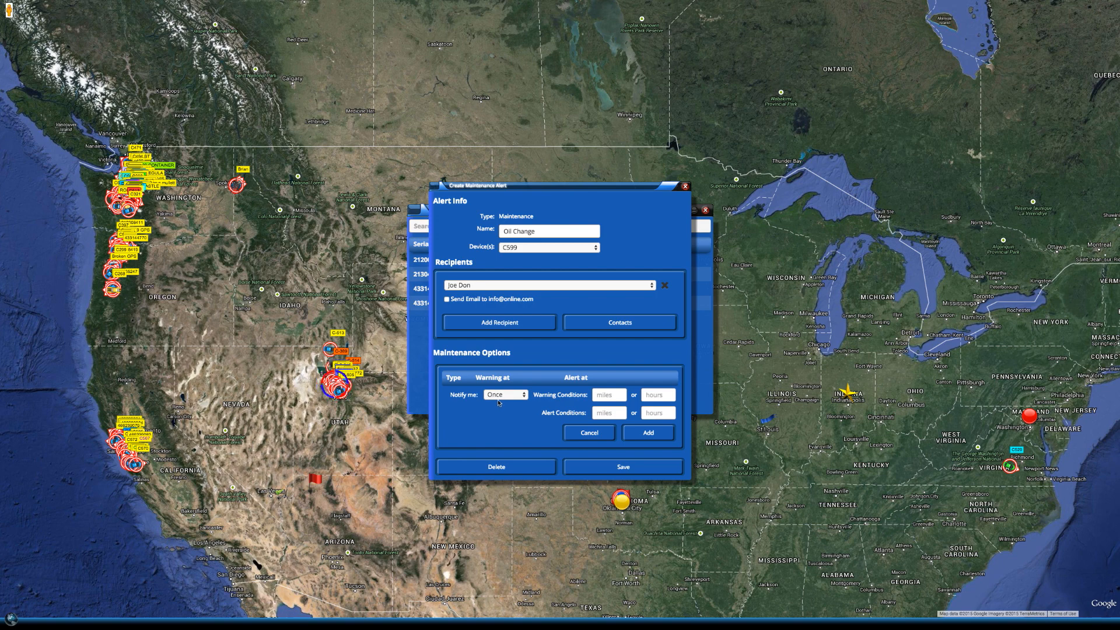
left_click(505, 396)
left_click(523, 397)
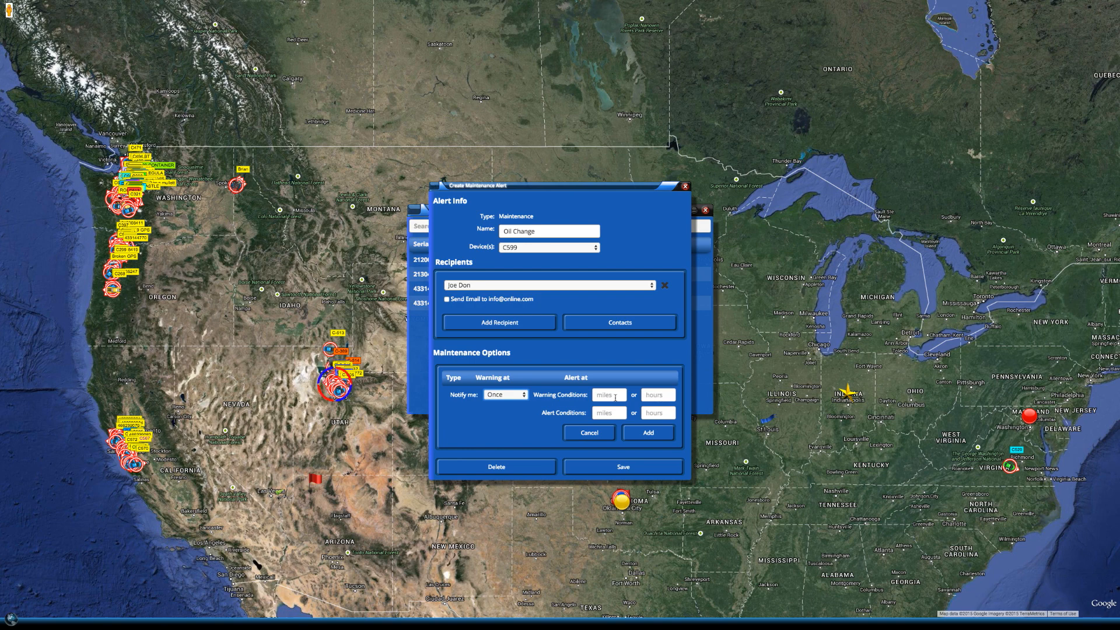
left_click(615, 397)
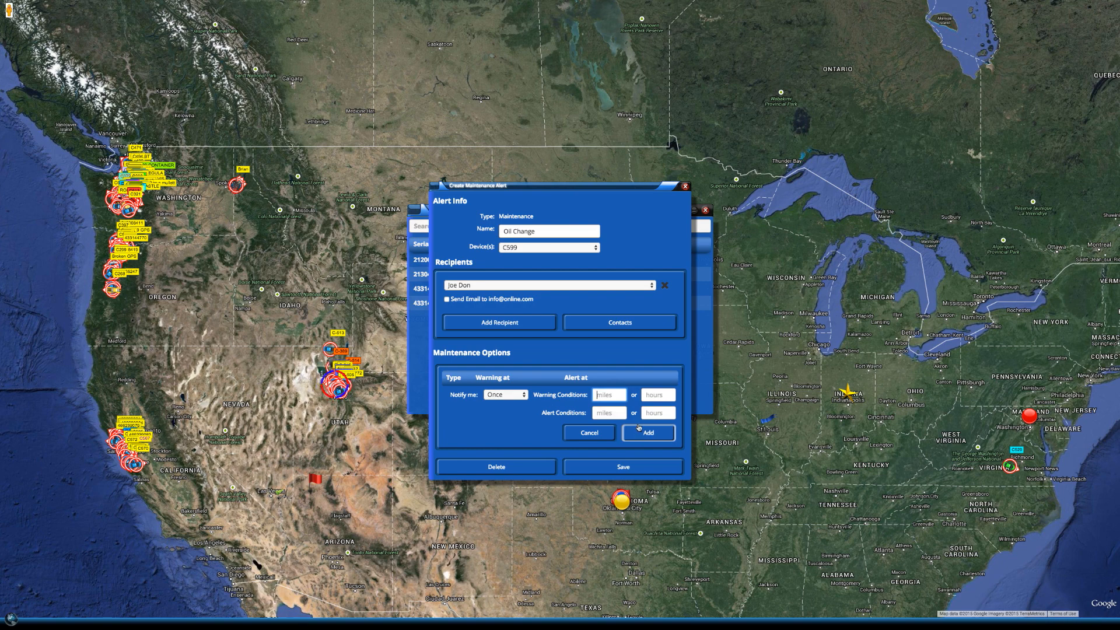
type("3000")
key("Tab")
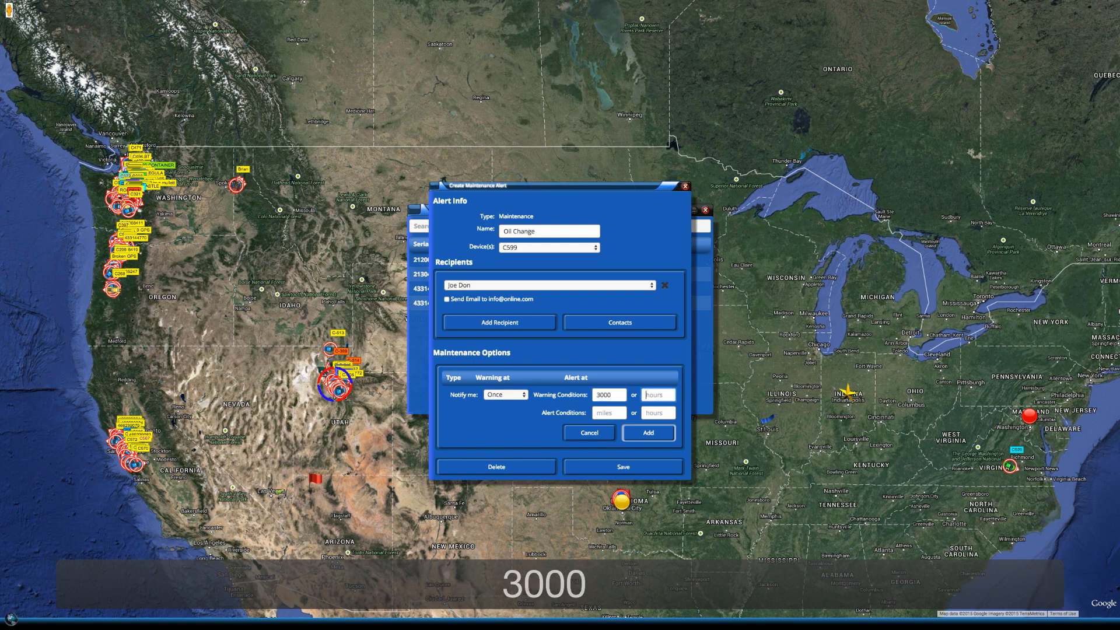
Step: Set the condition's alert threshold to 3400 miles and save the Oil Change alert
key("Tab")
type("300")
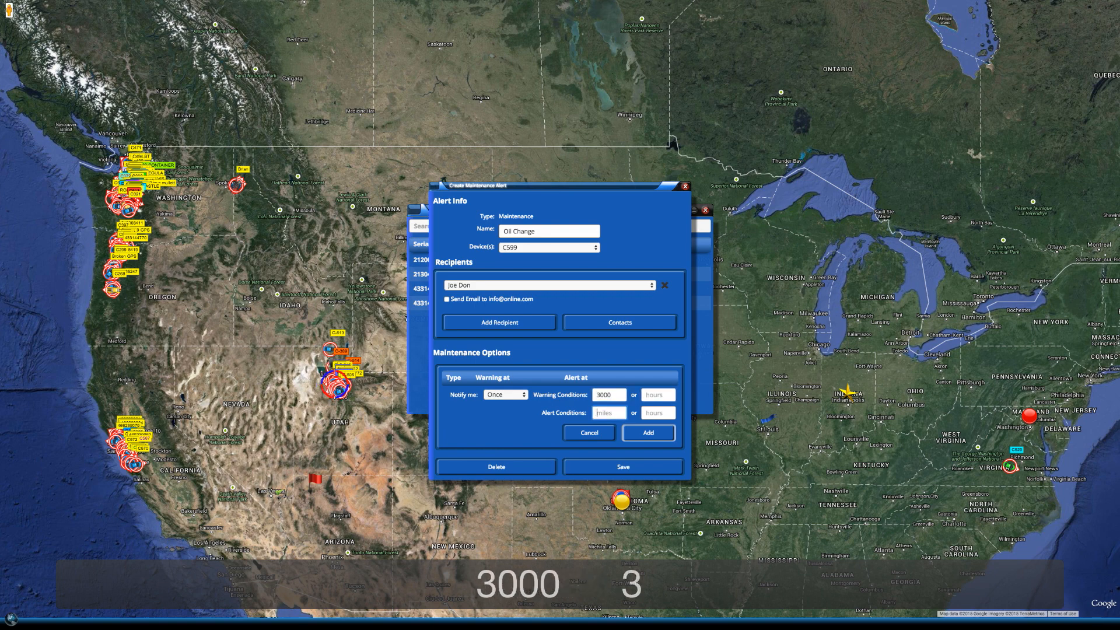
key("BackSpace")
key("BackSpace")
type("400")
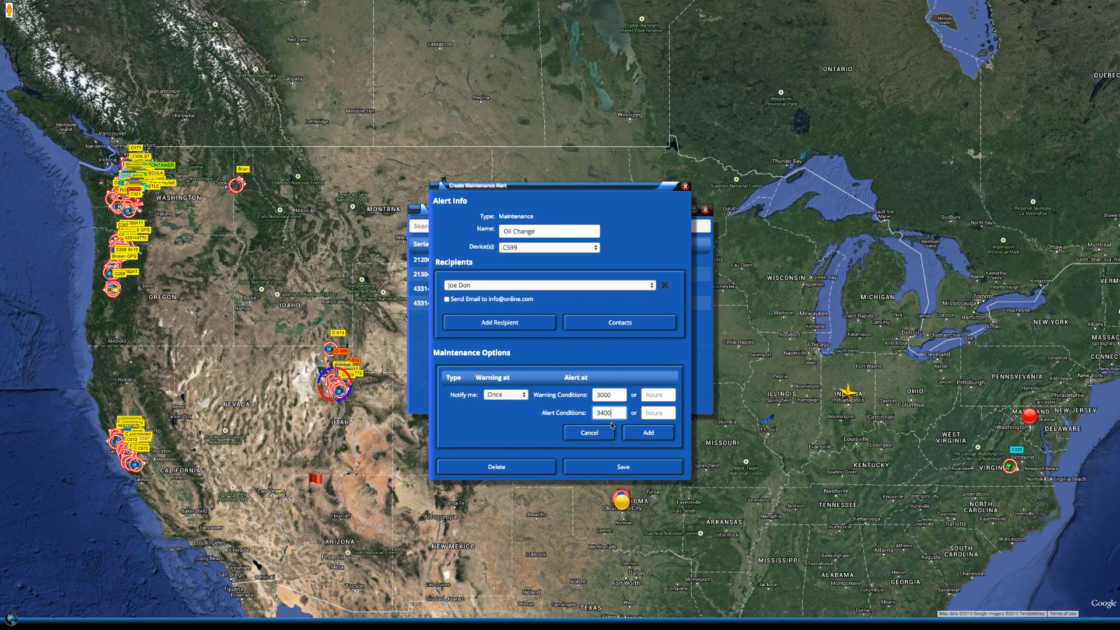
left_click(642, 468)
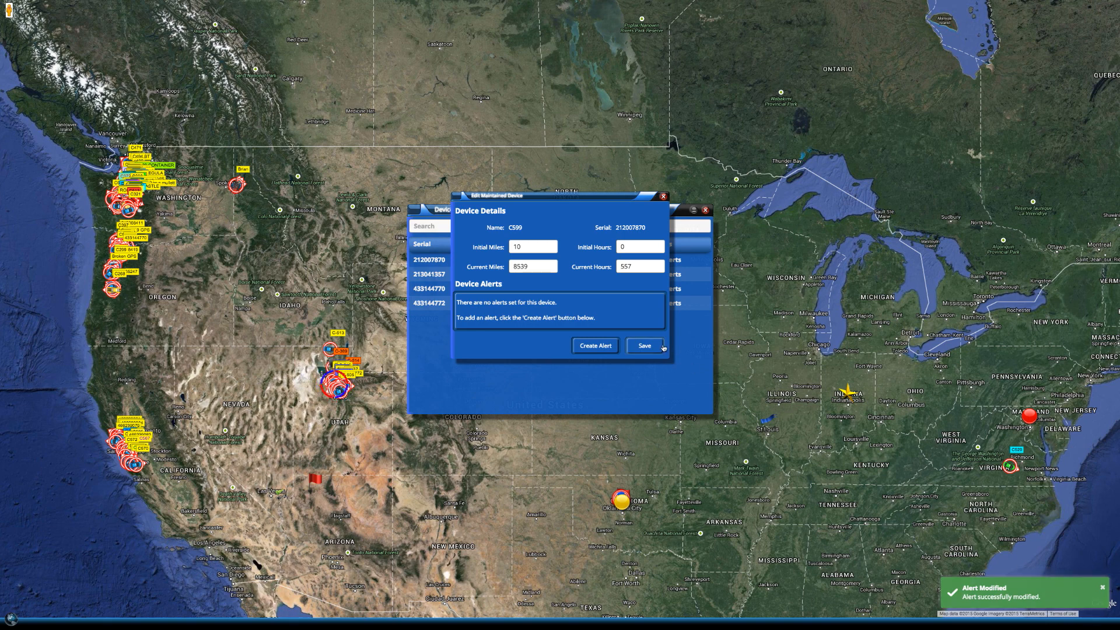
Step: Save the maintenance details of device C599 and sort the device maintenance list by status
left_click(645, 346)
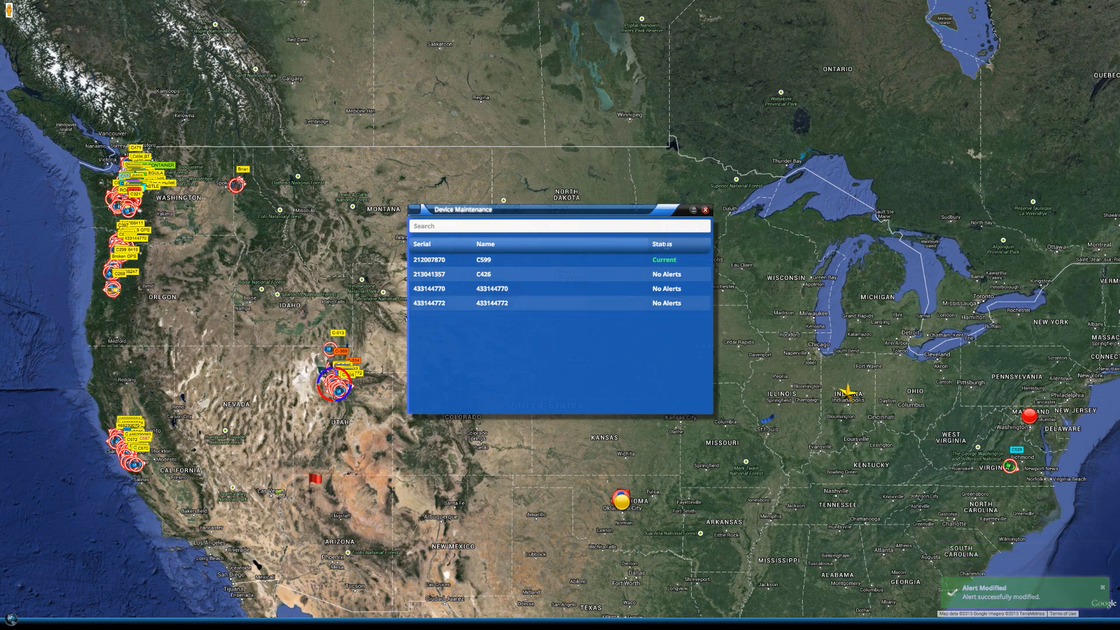
left_click(667, 245)
left_click(666, 245)
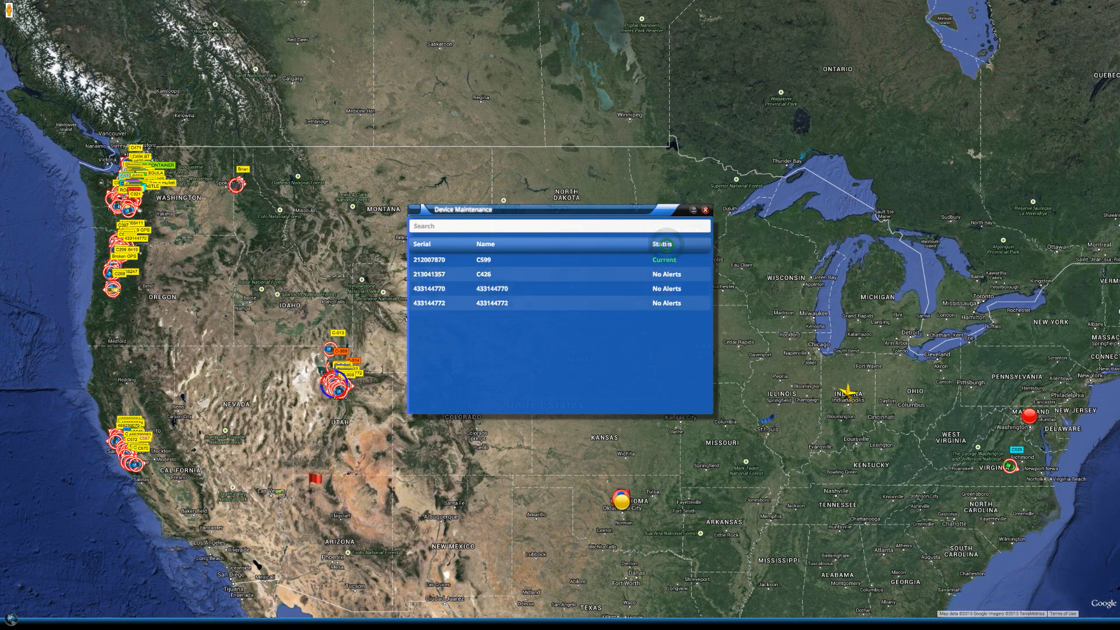